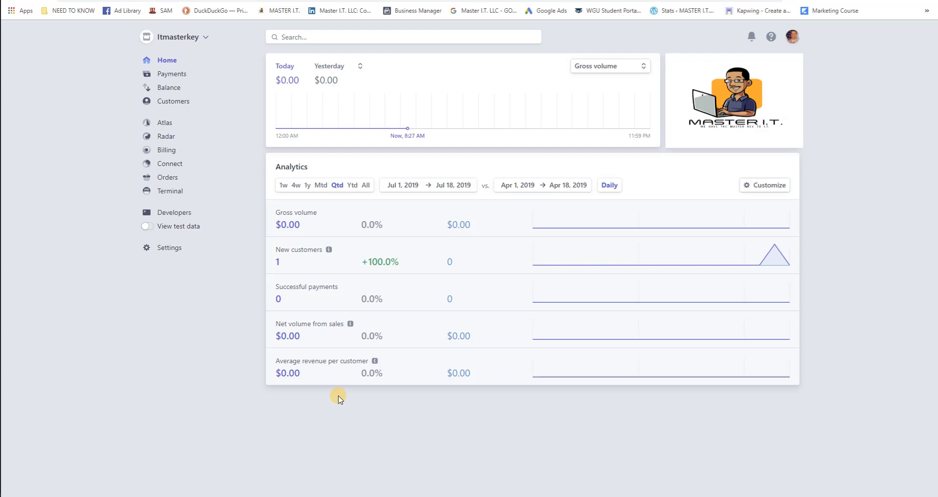
Start a new customer from the Customers list and enter the customer's e-mail address.
left_click(176, 104)
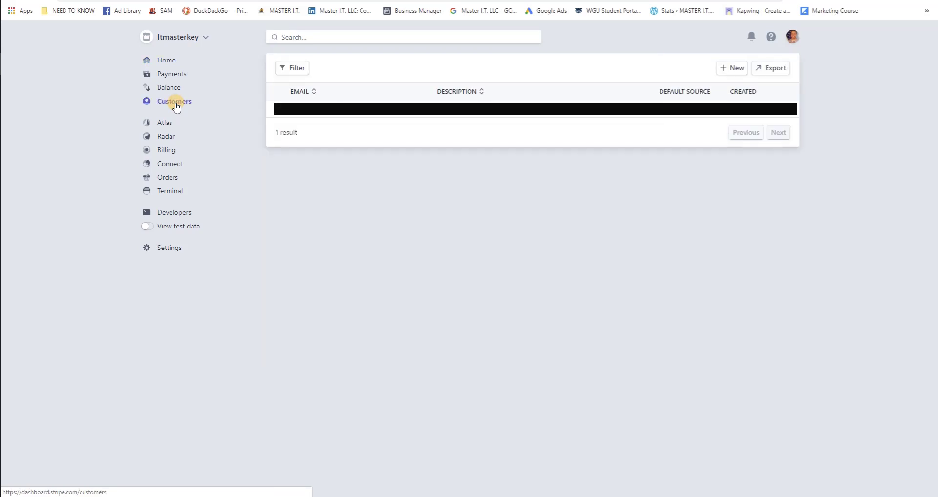
left_click(726, 70)
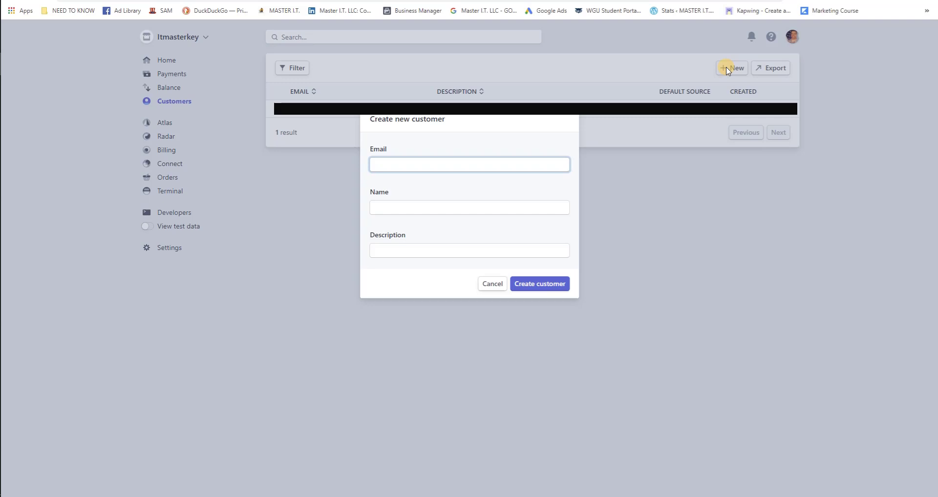
Add the customer's name and description 'Whoever', then create the customer, confirming with the account password.
left_click(420, 207)
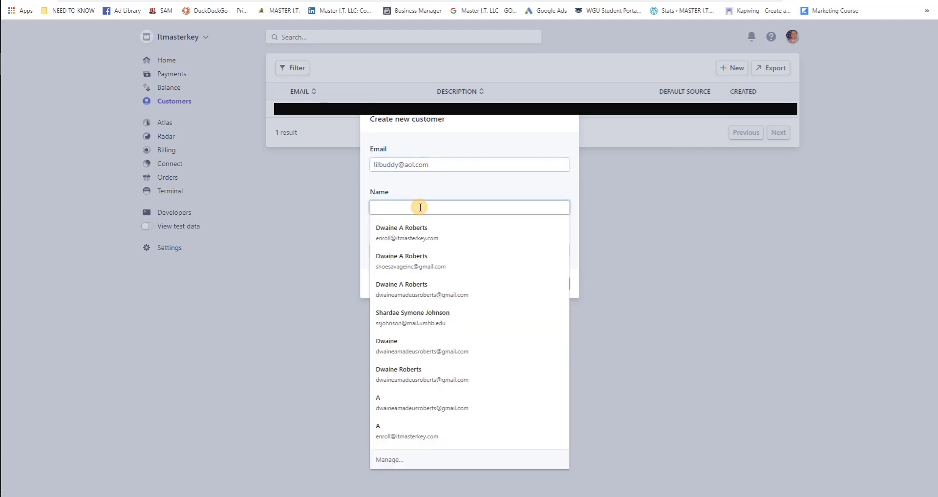
type("Lil buddy")
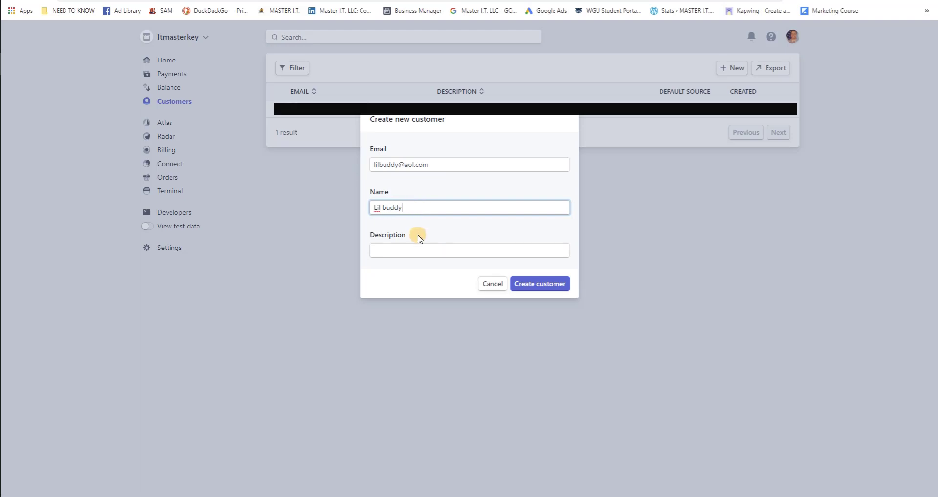
left_click(419, 256)
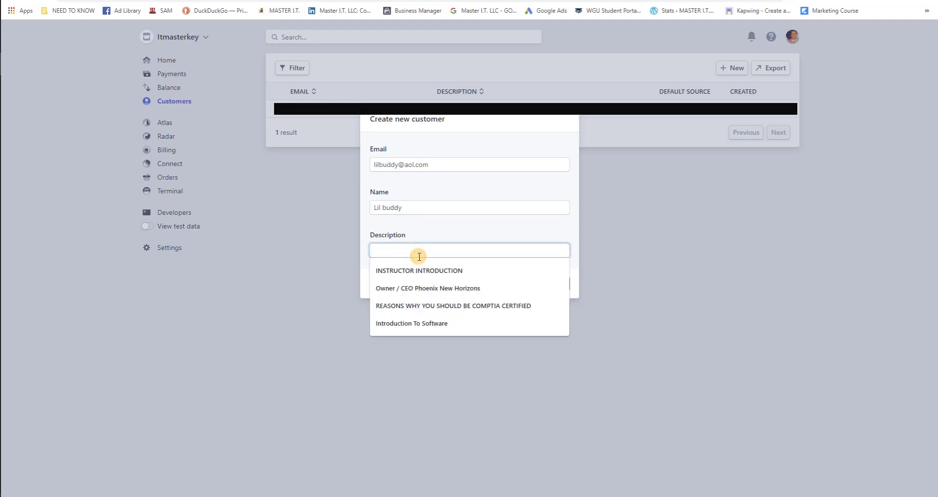
type("Whoever")
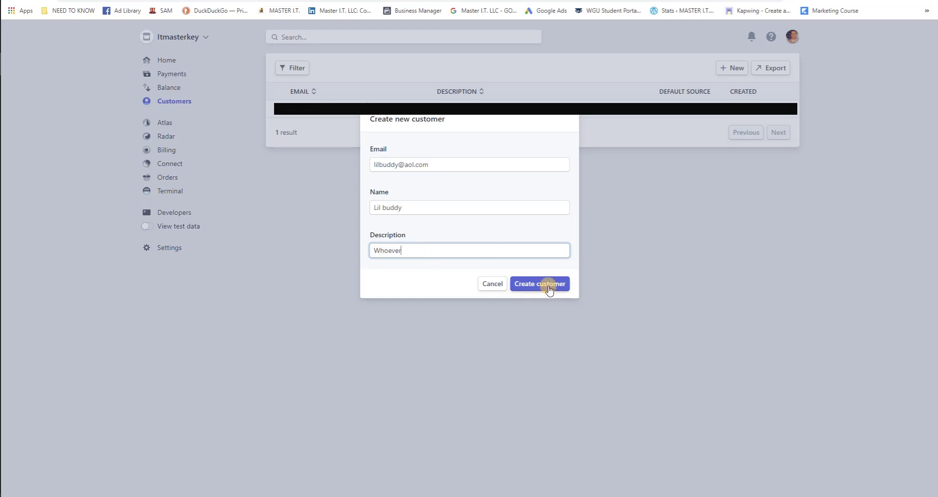
left_click(549, 288)
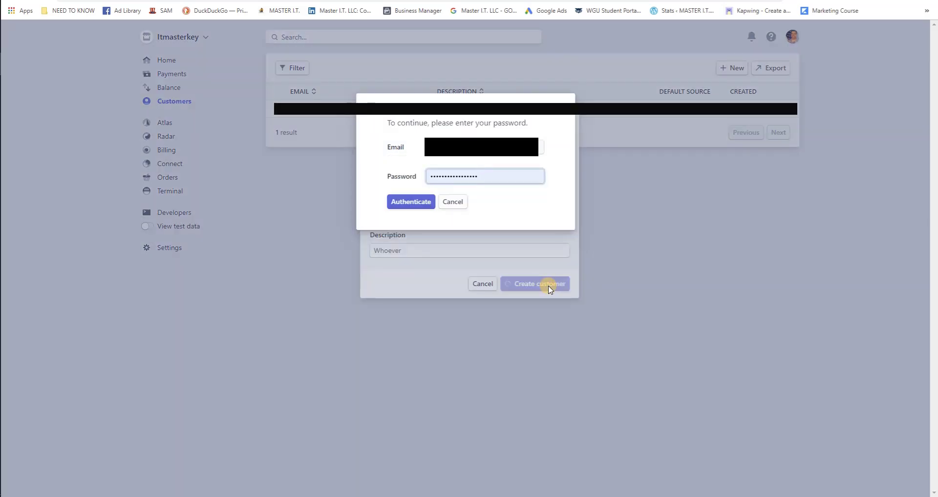
left_click(410, 202)
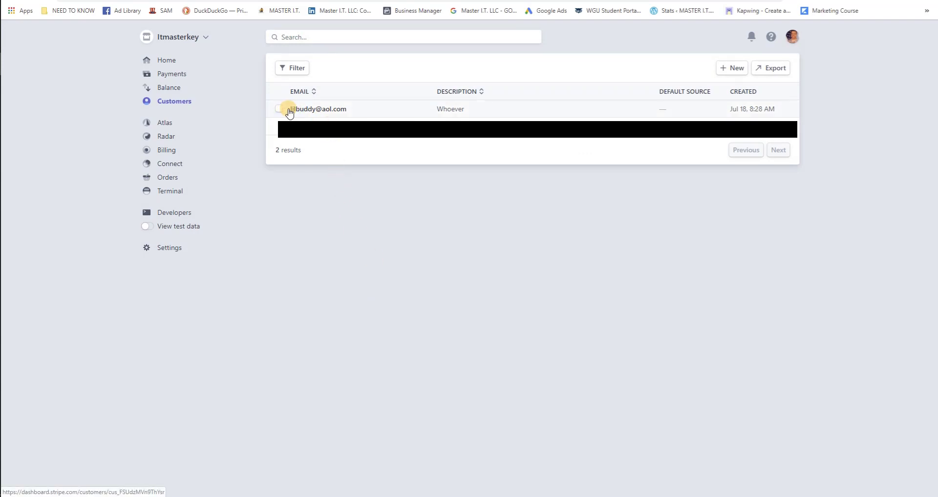
Go to Billing > Products to view the existing monthly course license product.
left_click(168, 156)
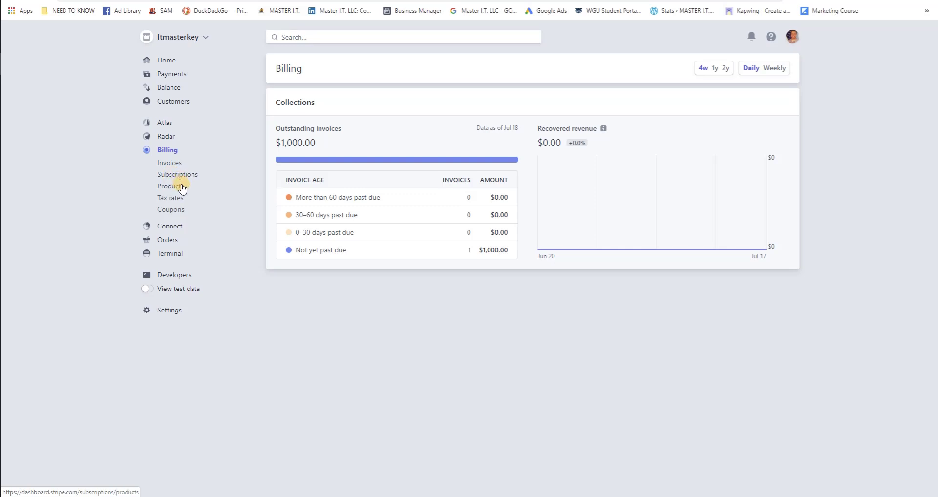
left_click(181, 187)
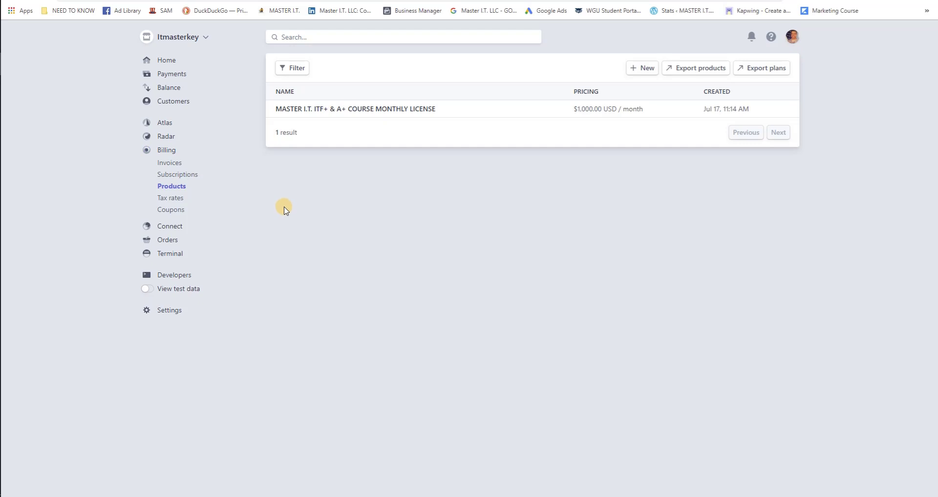
Start a new product named 'Pool cleaning' with unit label 'Poolcleaning'.
left_click(636, 69)
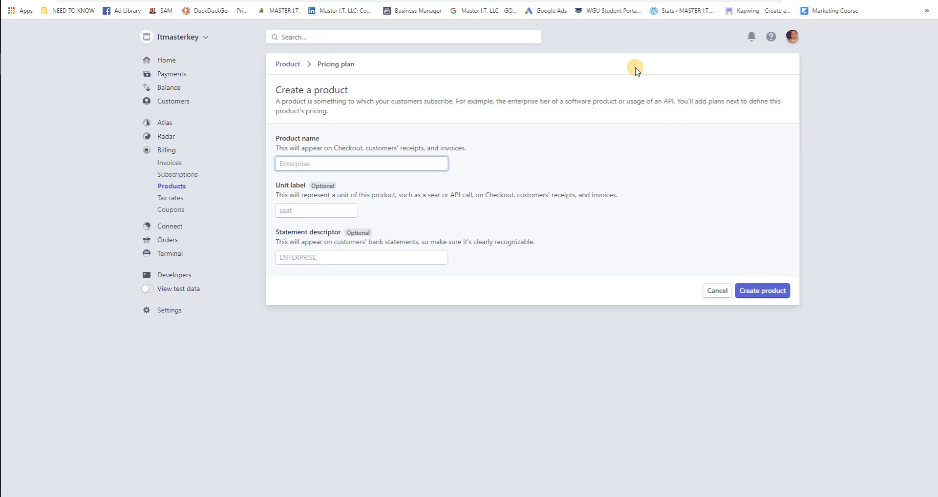
left_click(301, 164)
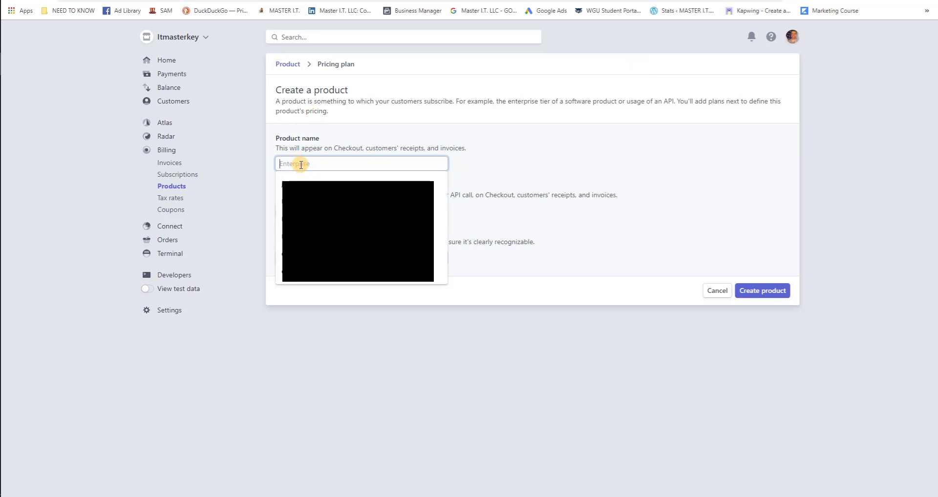
type("Pool cleaning")
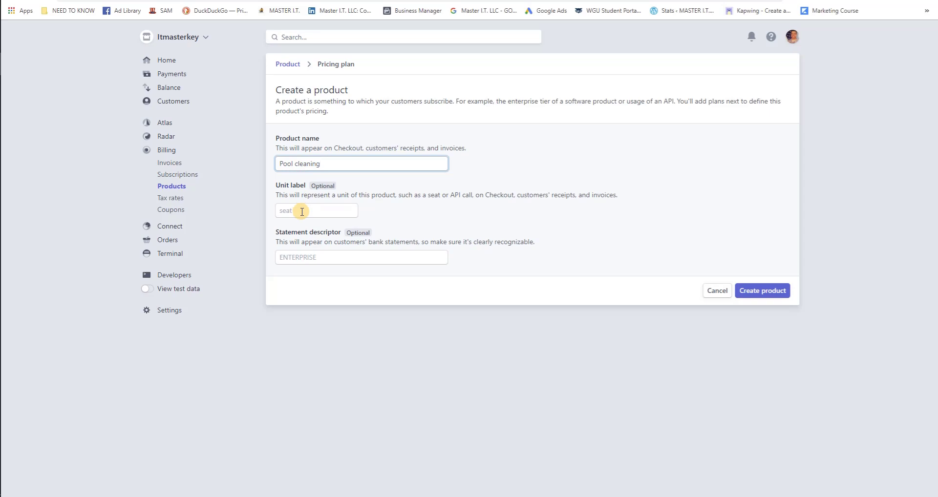
left_click(302, 211)
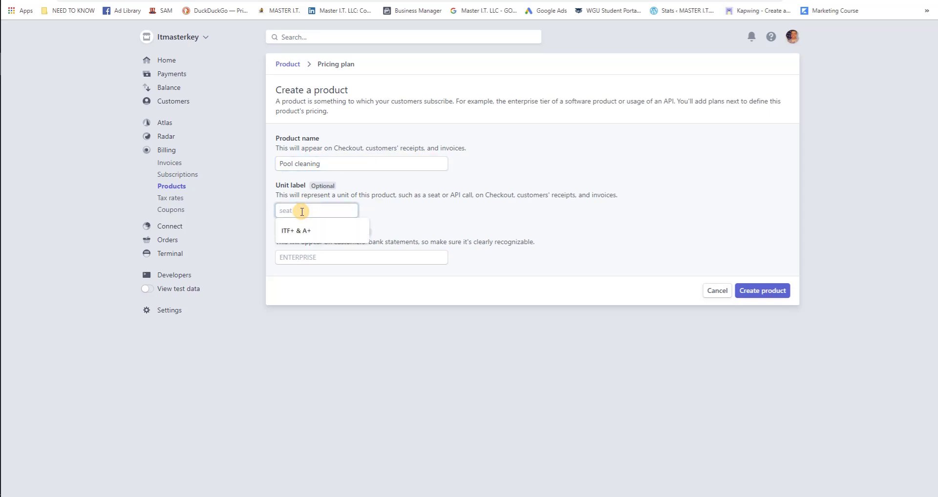
type("P")
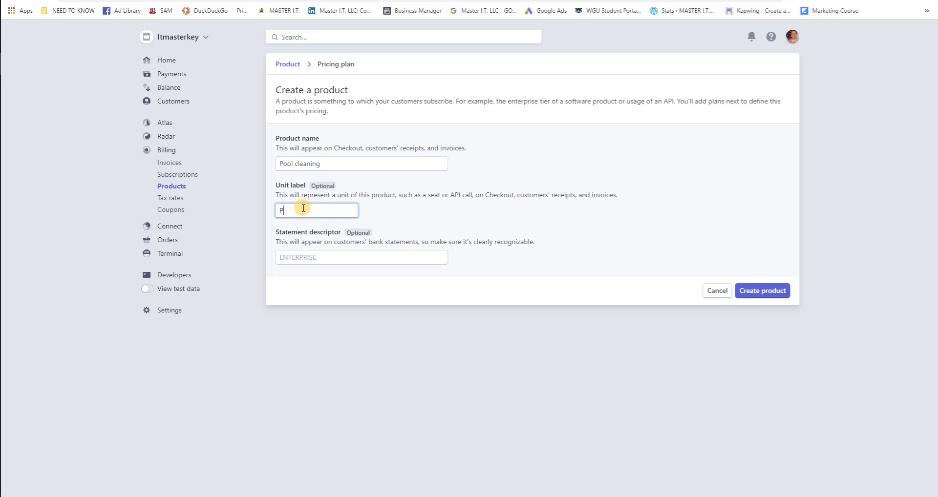
type("ool cleaning")
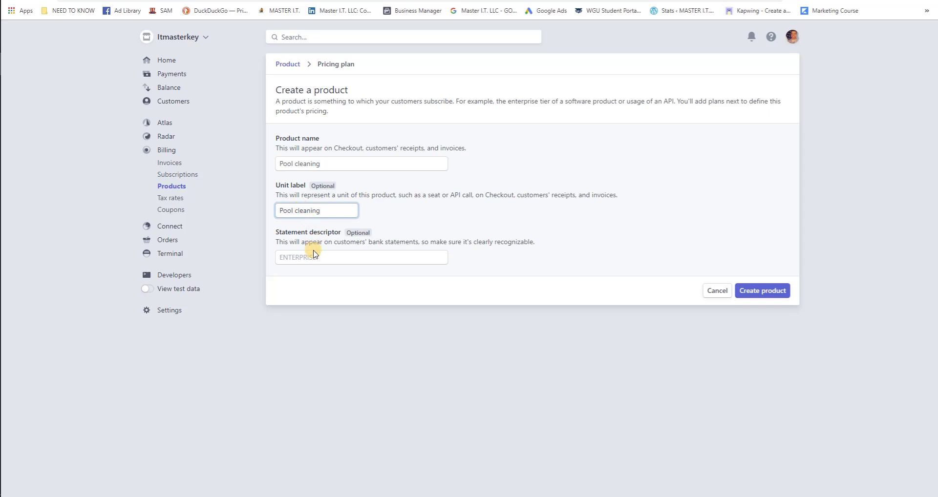
left_click(314, 255)
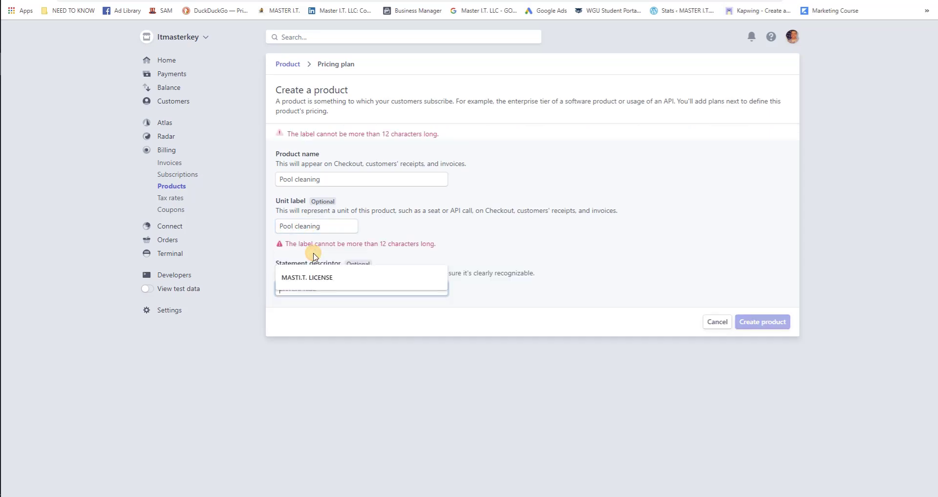
left_click(423, 226)
left_click(295, 227)
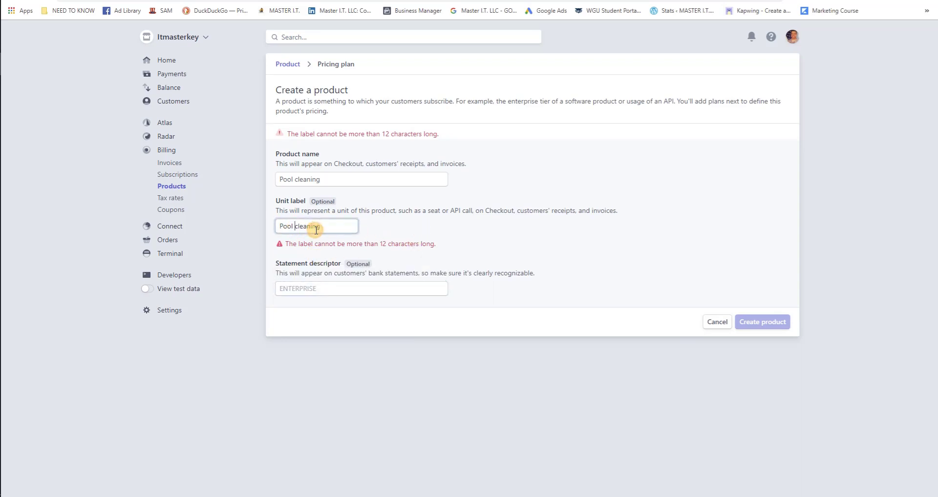
key("BackSpace")
Set the statement descriptor to 'Lilbuddiepoolclean' with no spaces.
left_click(320, 254)
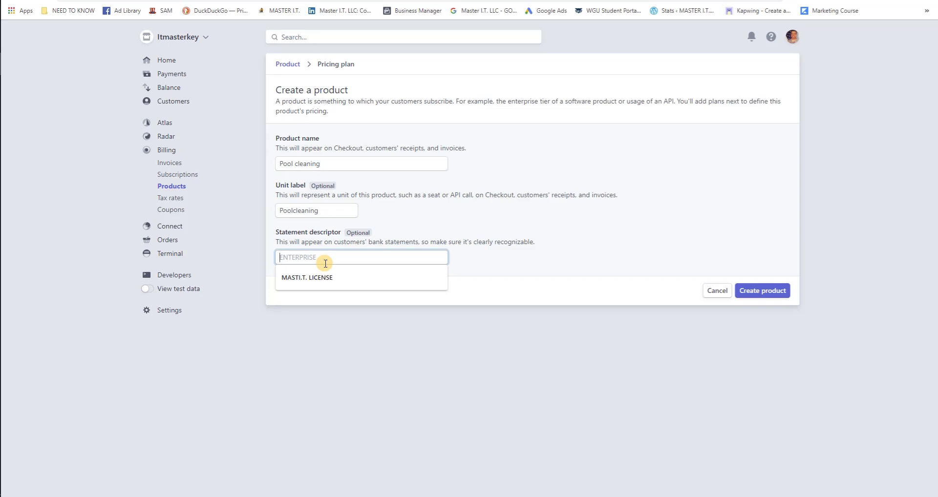
type("Lil bu")
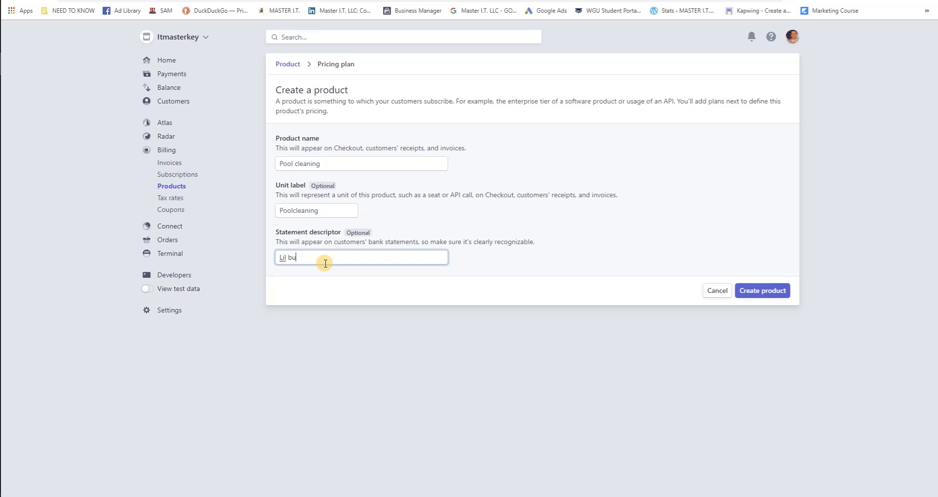
type("ddies pool clean")
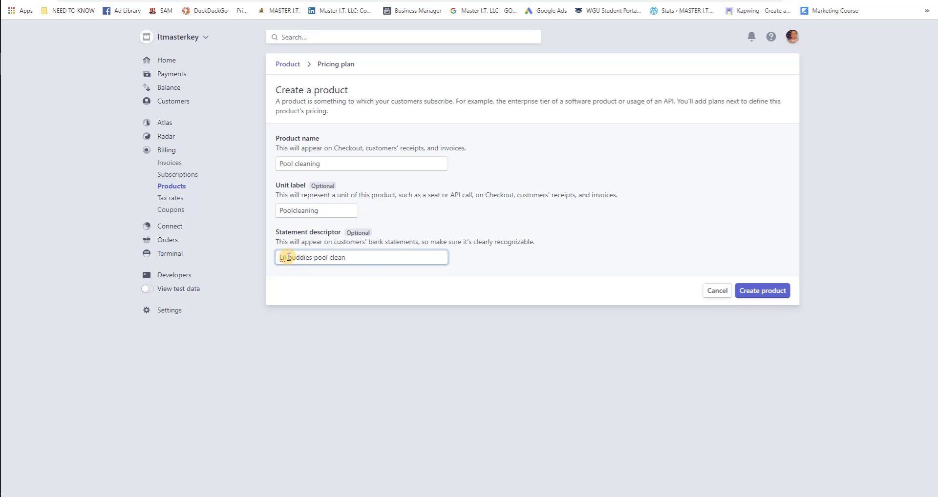
left_click(288, 257)
key("BackSpace")
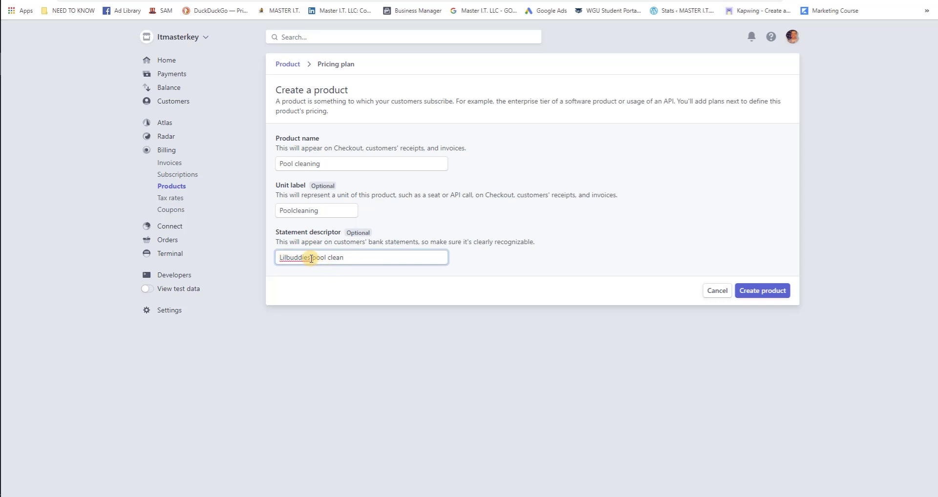
left_click(310, 257)
key("BackSpace")
key("Delete")
left_click(321, 258)
key("BackSpace")
Create the Pool cleaning product and name its pricing plan 'Hendersons pool', keeping US Dollar.
left_click(757, 295)
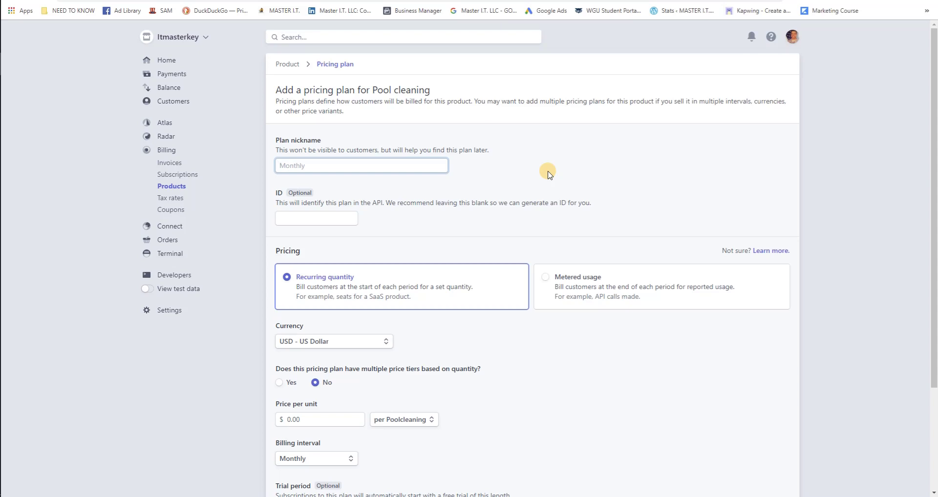
type("Hendersons pool")
scroll(549, 173, "down", 2)
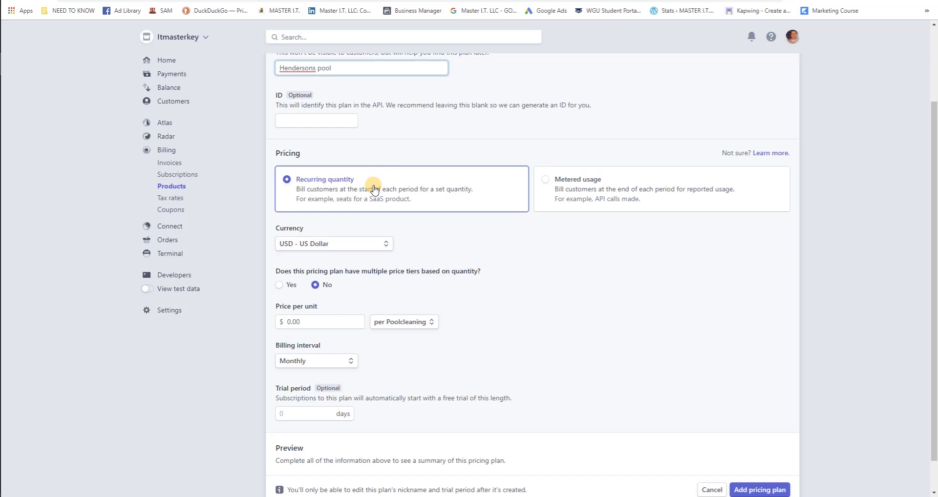
left_click(381, 254)
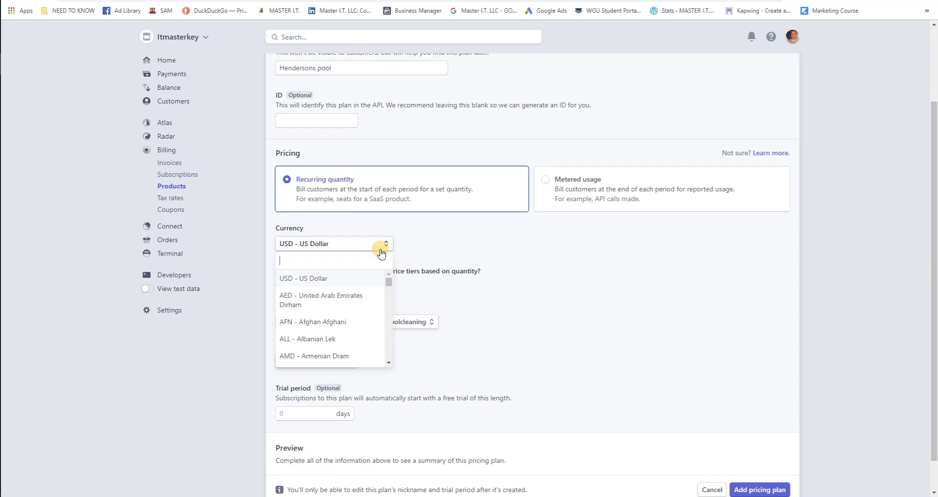
left_click(435, 247)
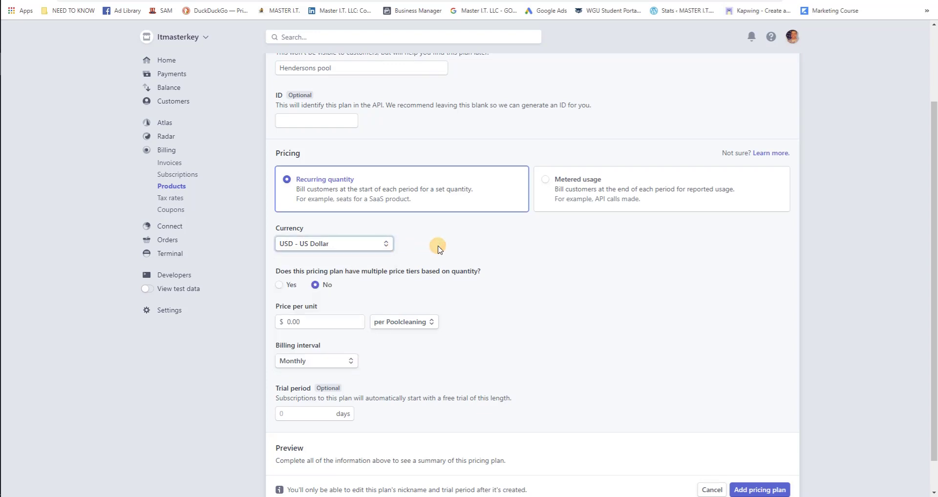
scroll(447, 281, "down", 1)
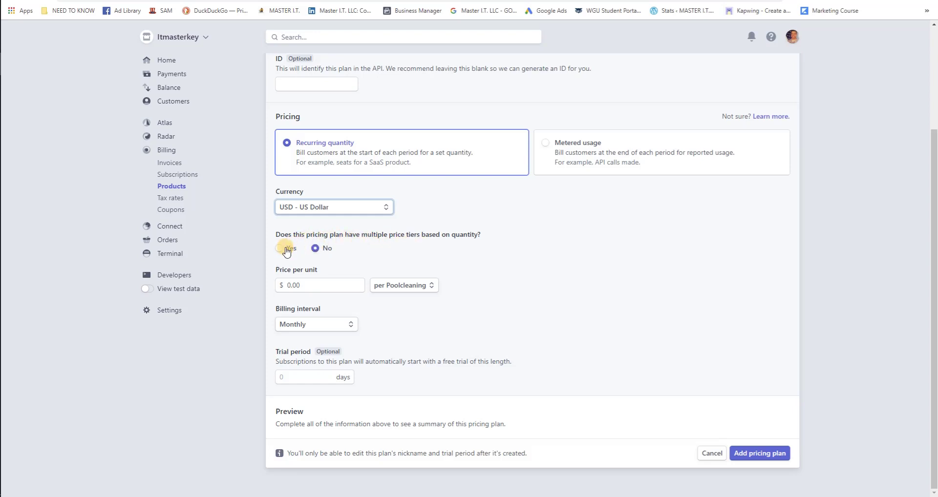
Give the plan a single flat price of $50.00 per unit, billed monthly.
left_click(281, 248)
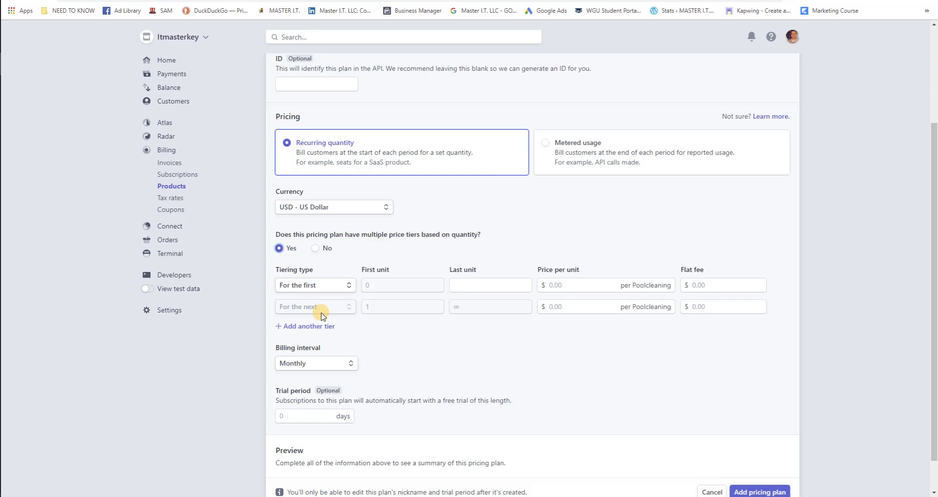
left_click(318, 250)
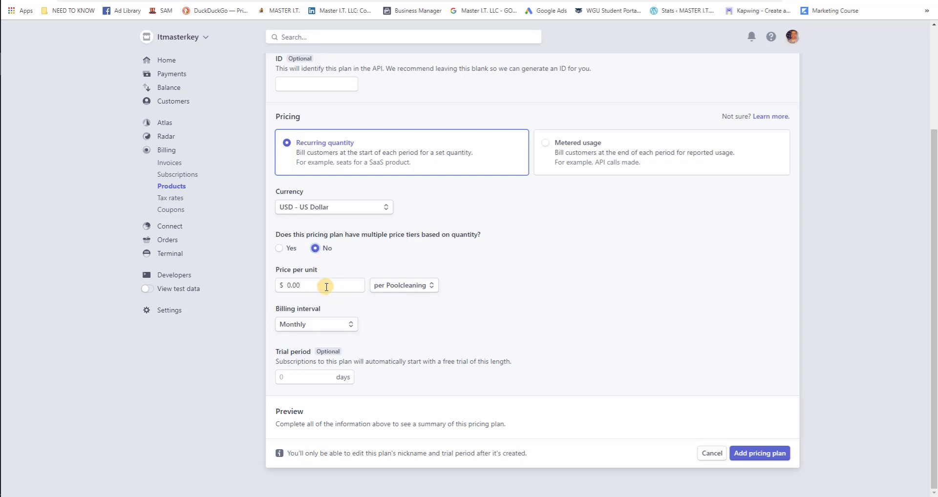
left_click(294, 287)
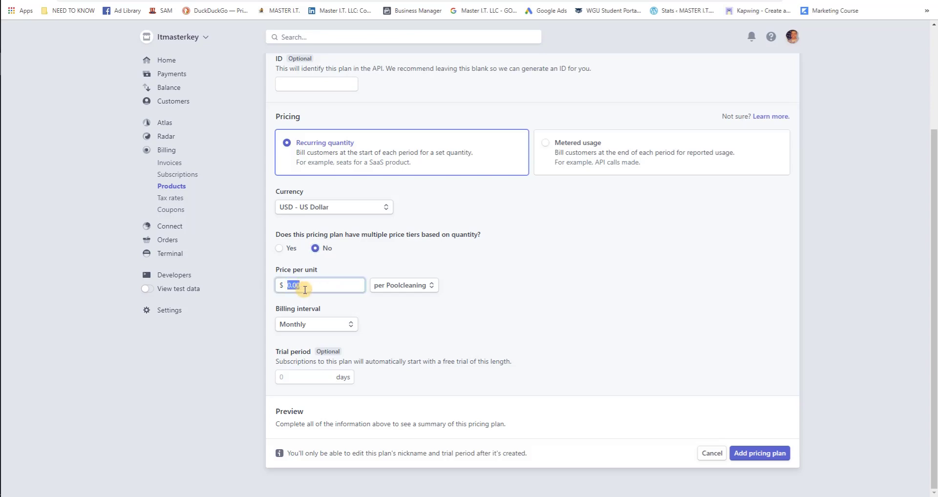
type("50")
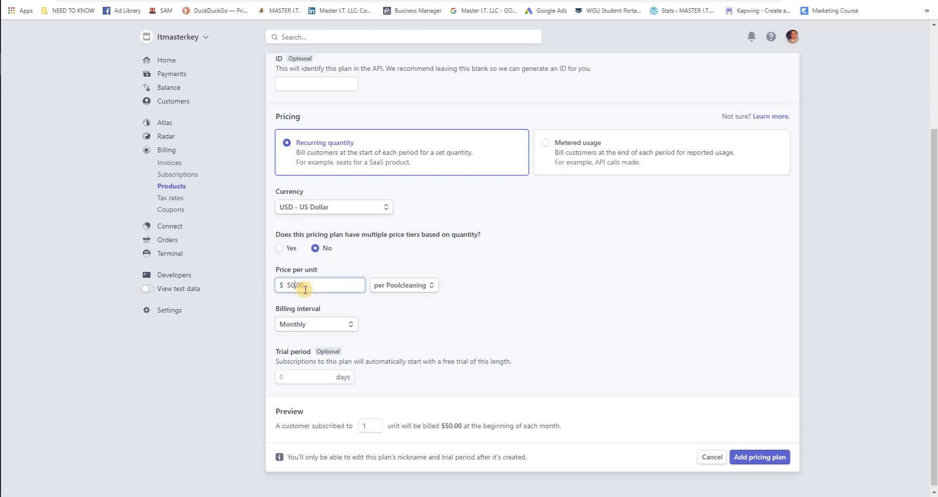
scroll(306, 293, "up", 3)
scroll(313, 309, "down", 3)
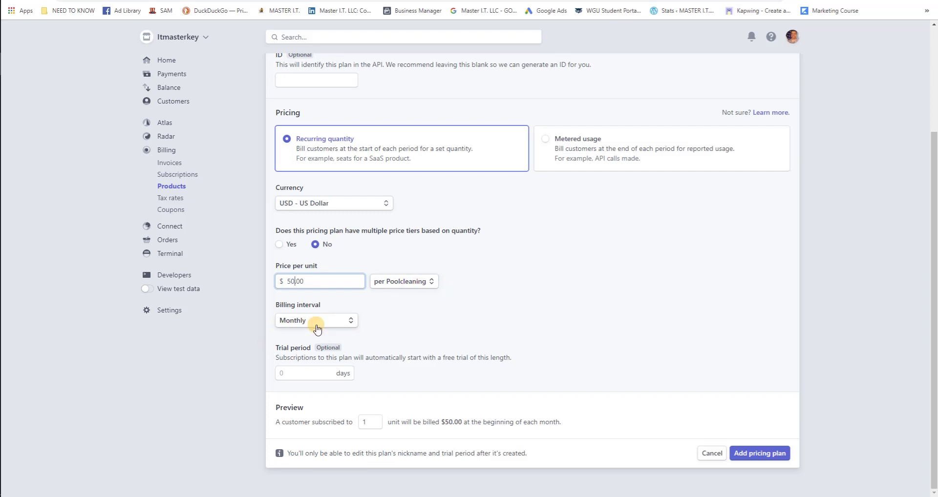
Leave the trial period empty so the plan has no trial.
left_click(303, 374)
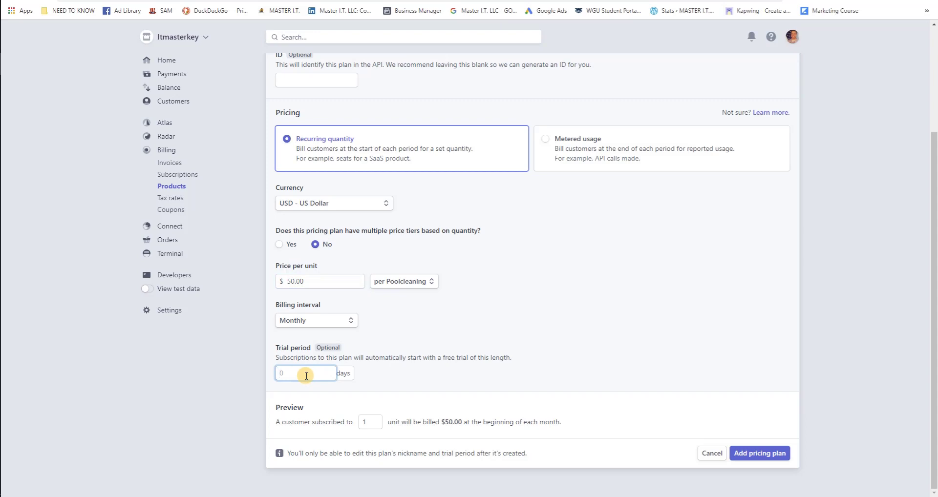
type("30")
key("BackSpace")
key("BackSpace")
scroll(535, 315, "up", 3)
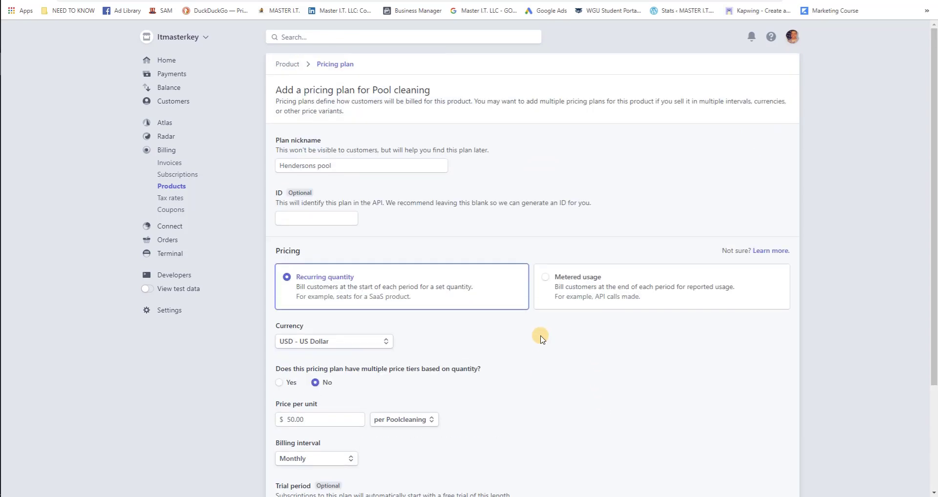
scroll(538, 334, "down", 3)
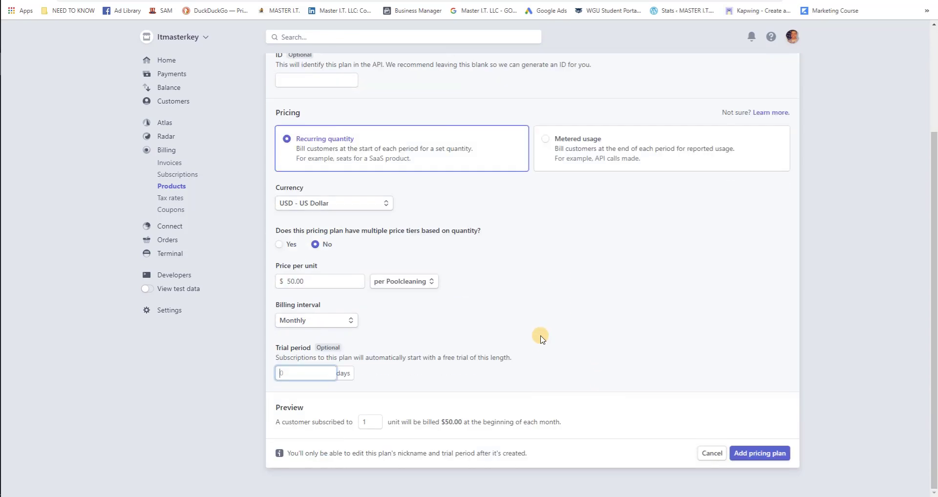
Save the $50.00/month Hendersons pool plan and go to Billing > Subscriptions.
left_click(770, 459)
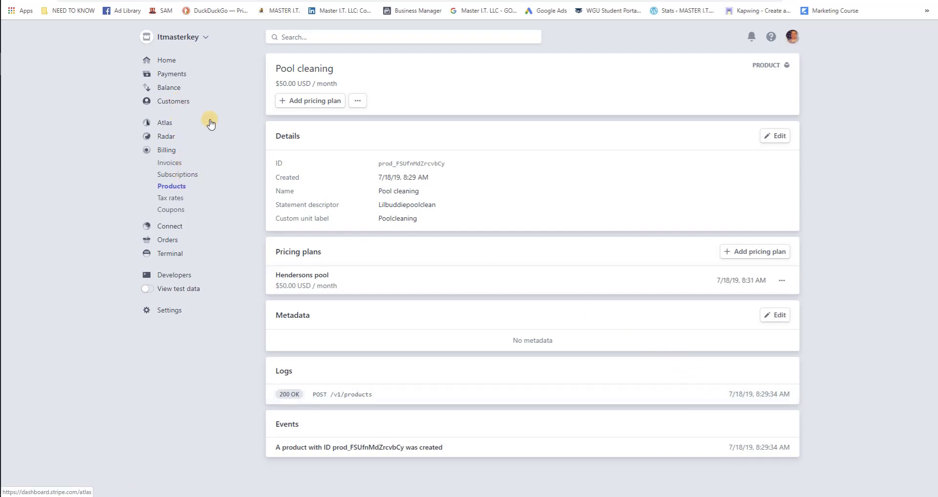
left_click(186, 181)
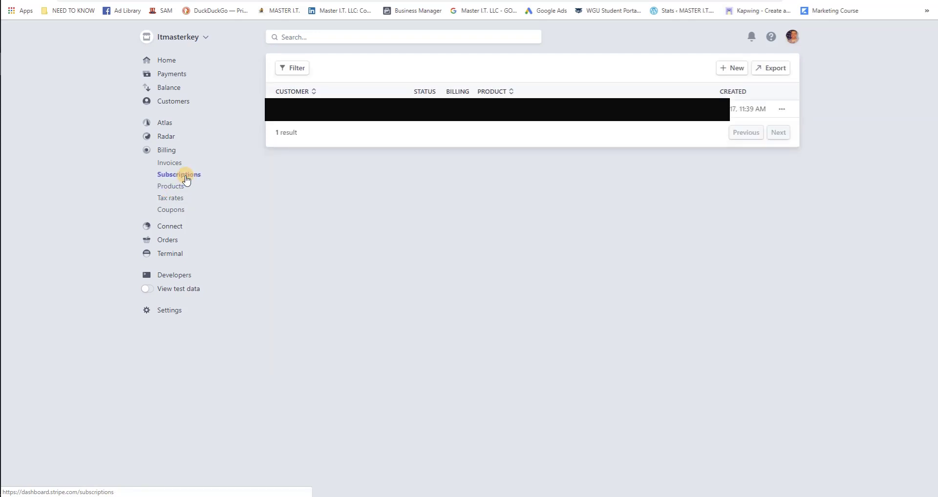
Draft a new subscription for the new customer with the Pool cleaning · Hendersons pool plan ($50.00/month).
left_click(731, 68)
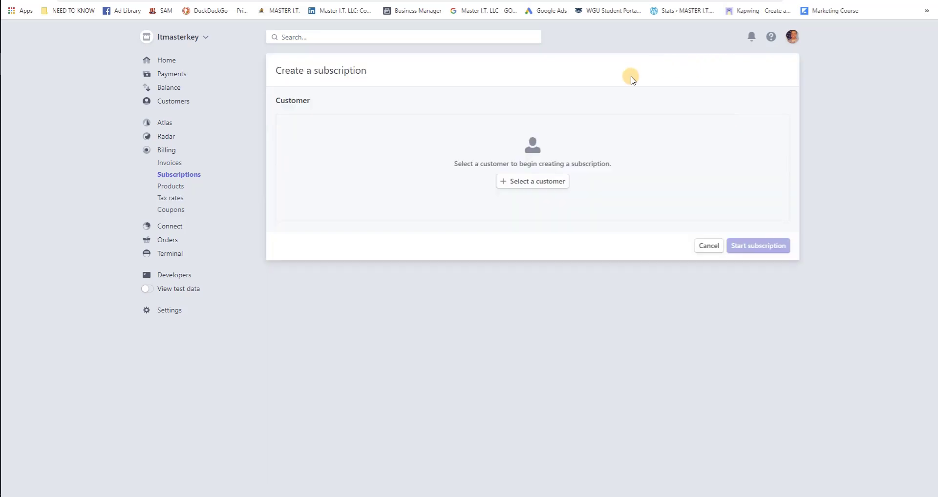
left_click(546, 184)
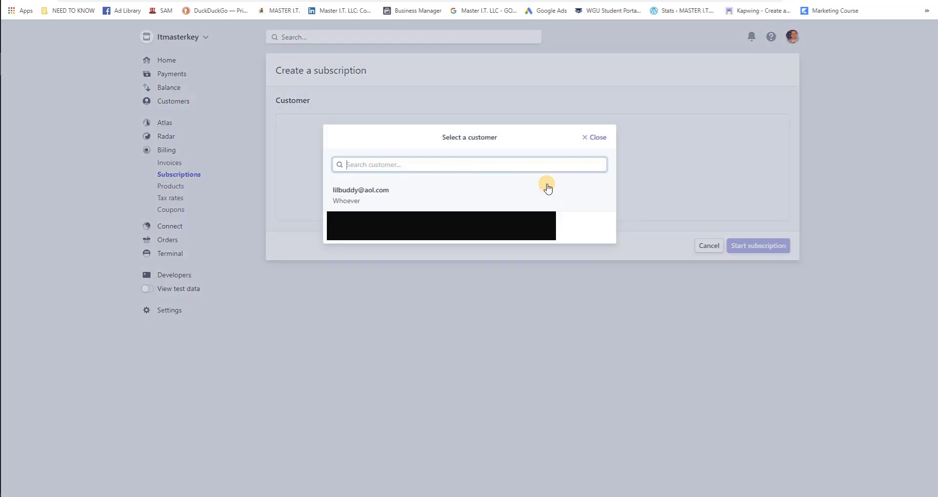
left_click(386, 196)
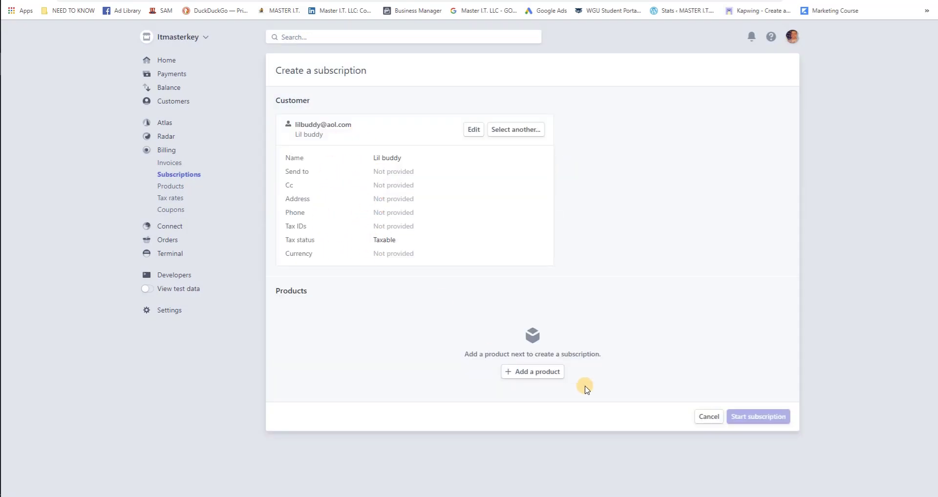
left_click(548, 373)
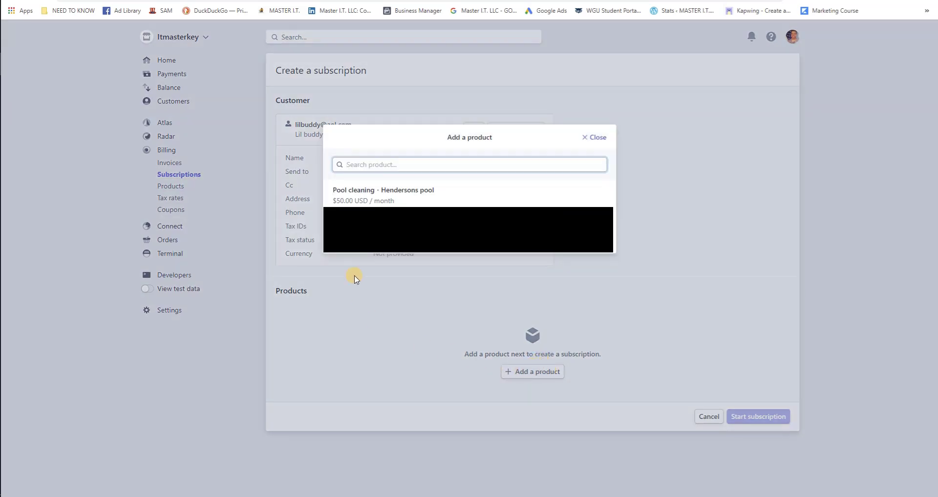
left_click(367, 190)
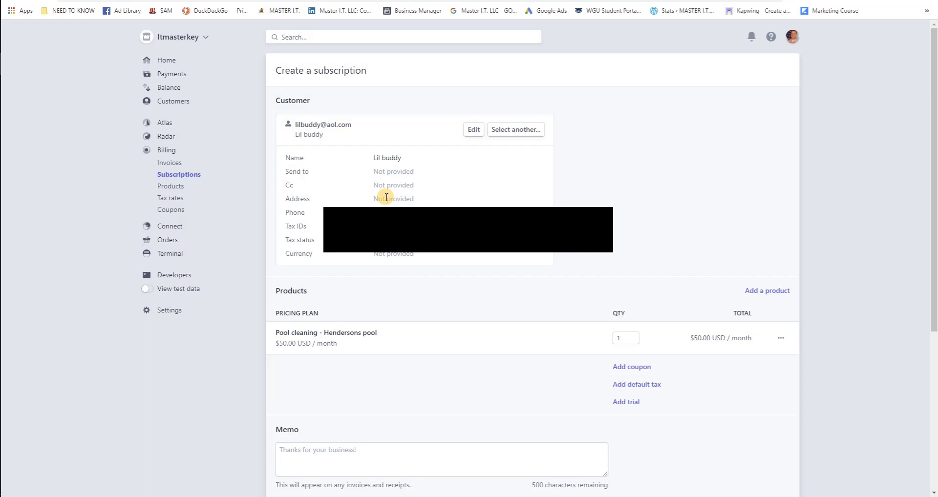
scroll(387, 198, "down", 3)
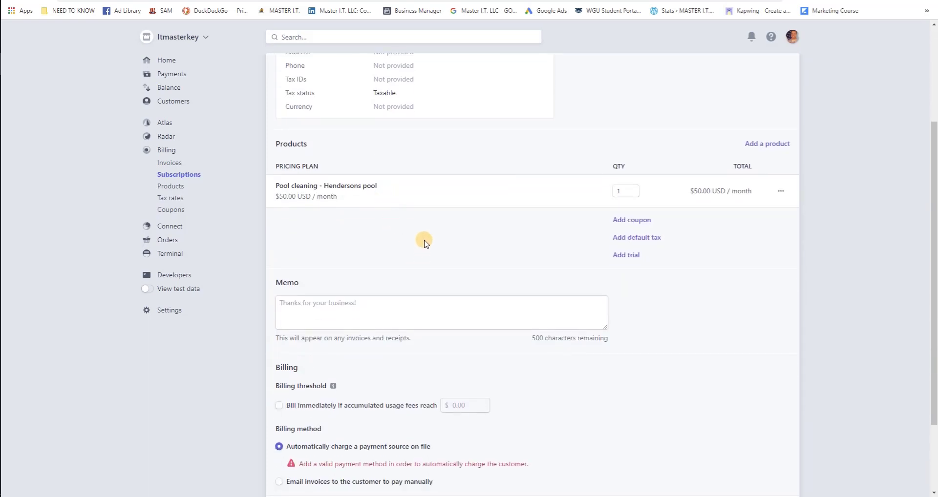
scroll(424, 243, "down", 2)
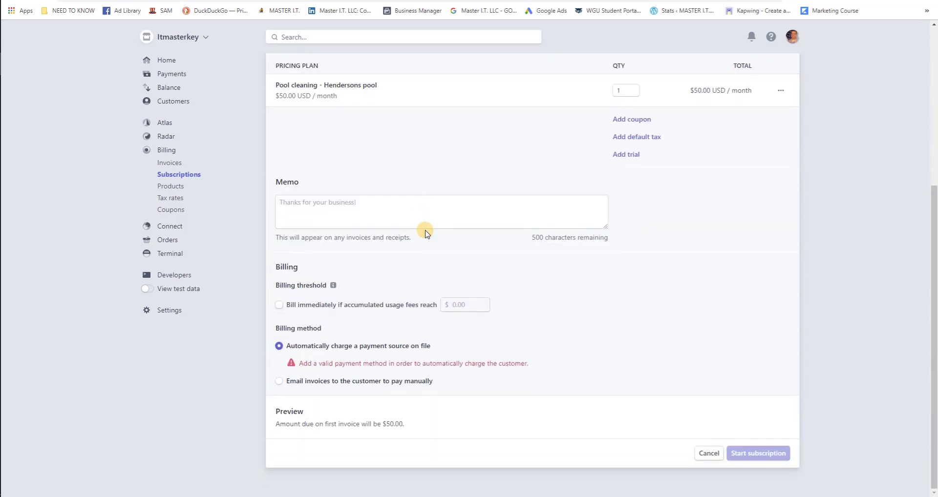
Switch billing to emailed invoices for manual payment, with payment due 30 days after sending.
left_click(374, 209)
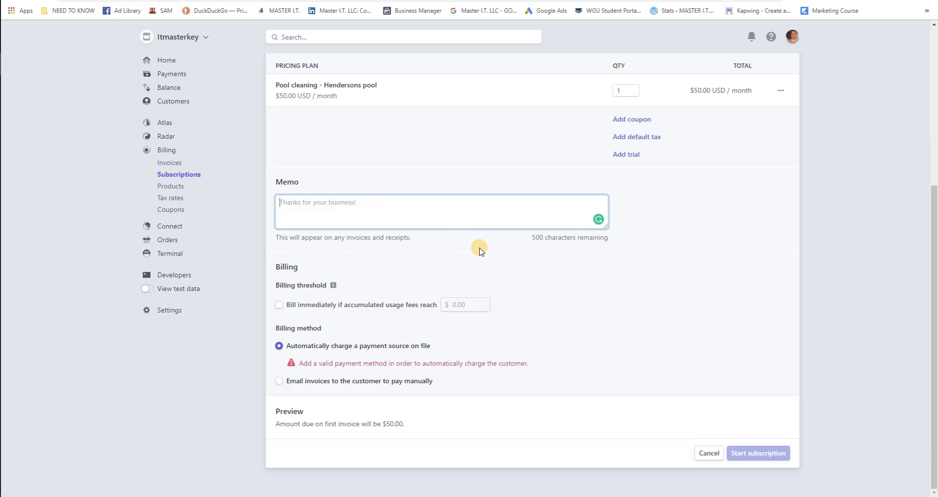
left_click(280, 382)
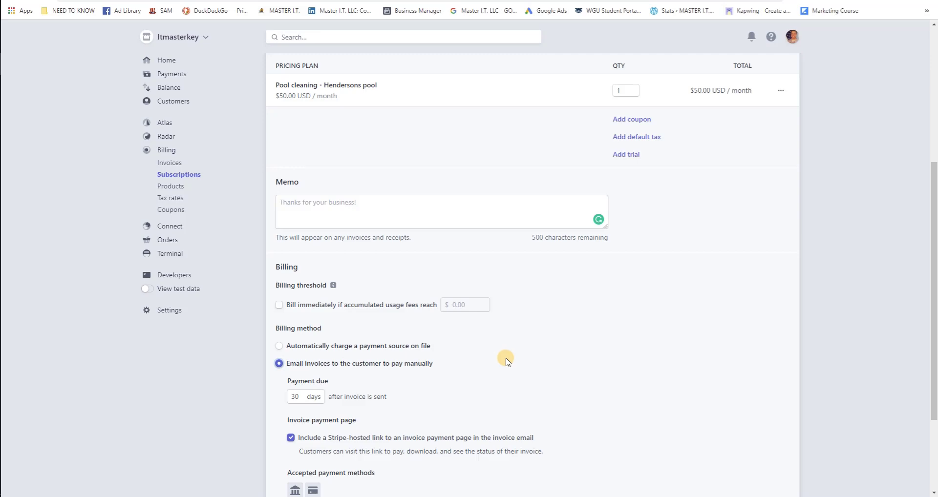
scroll(507, 362, "down", 2)
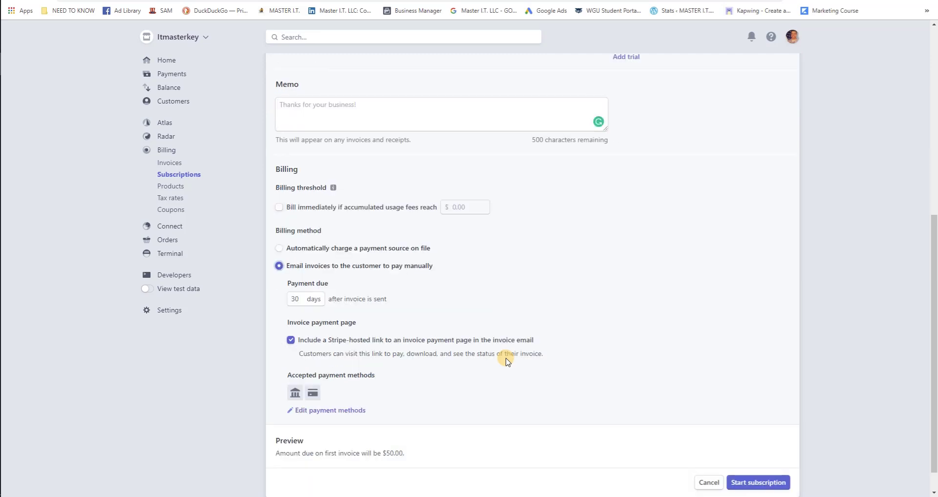
mouse_move(301, 396)
scroll(624, 323, "up", 2)
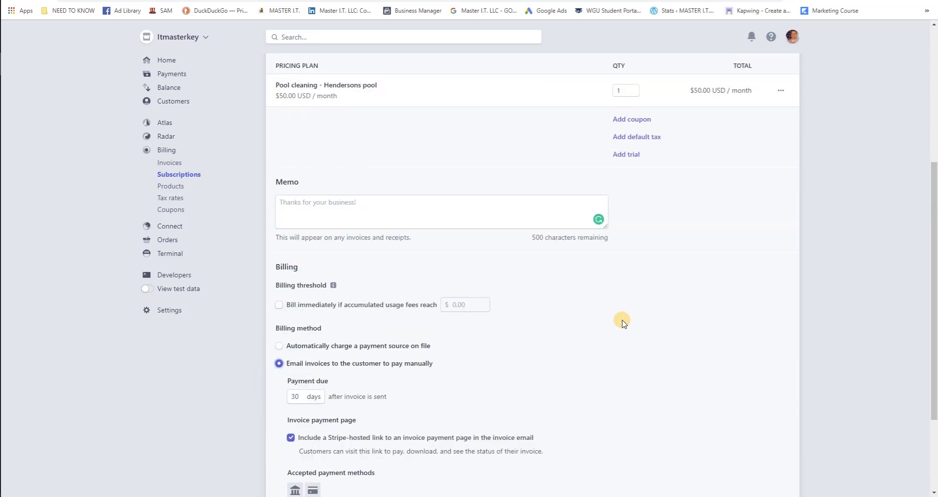
scroll(623, 320, "up", 3)
scroll(622, 320, "down", 6)
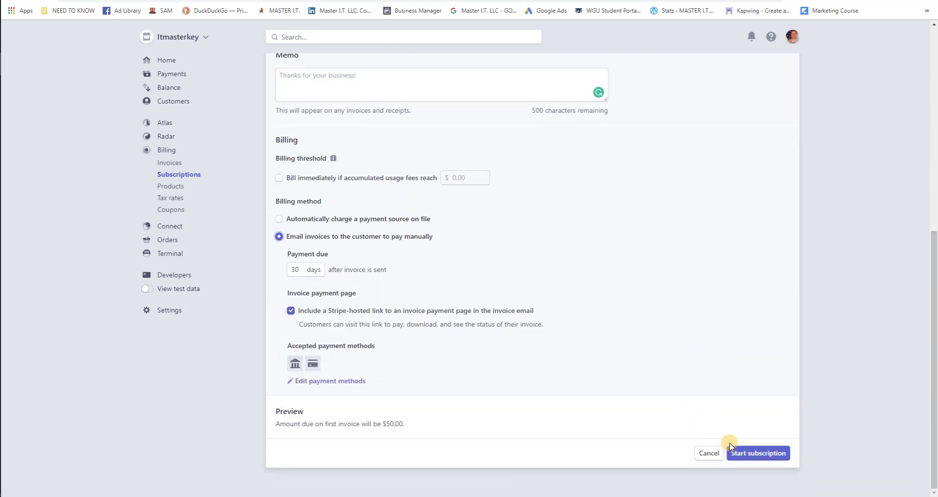
Start the Pool cleaning subscription and review its details and upcoming $50.00 invoice.
left_click(762, 454)
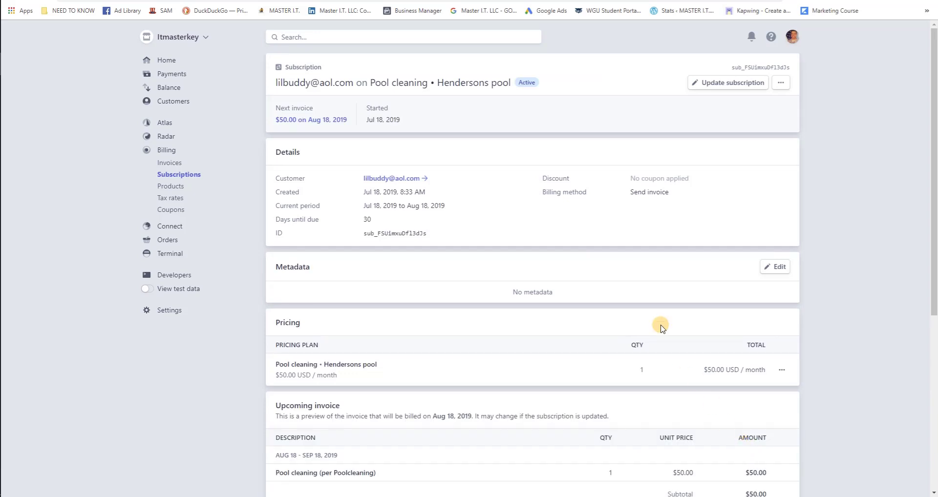
scroll(657, 318, "down", 6)
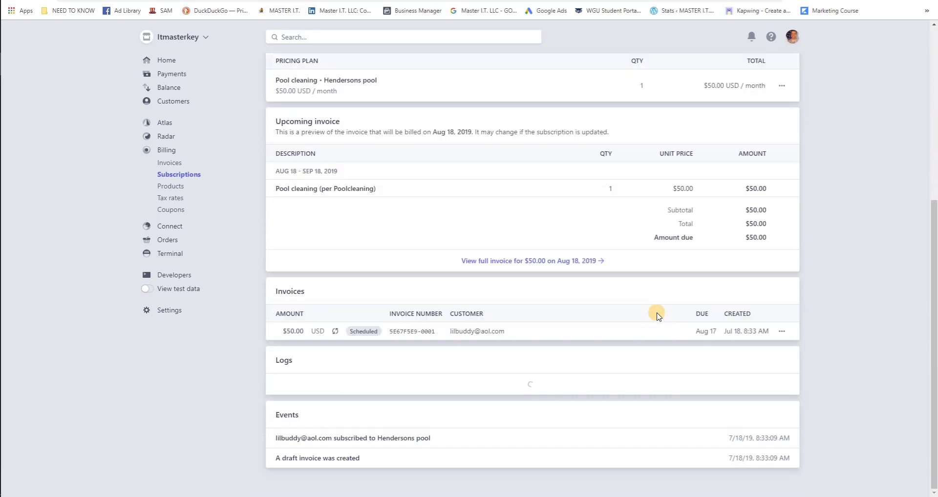
scroll(657, 316, "up", 3)
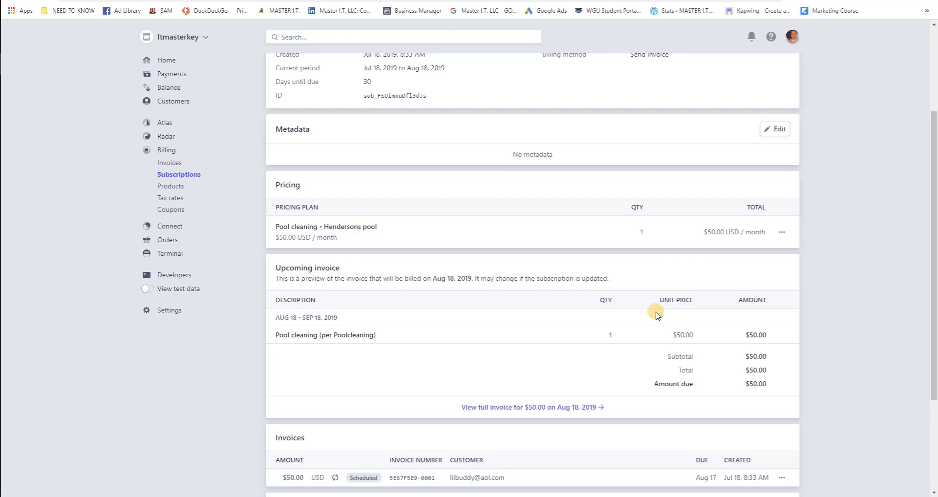
scroll(657, 315, "up", 3)
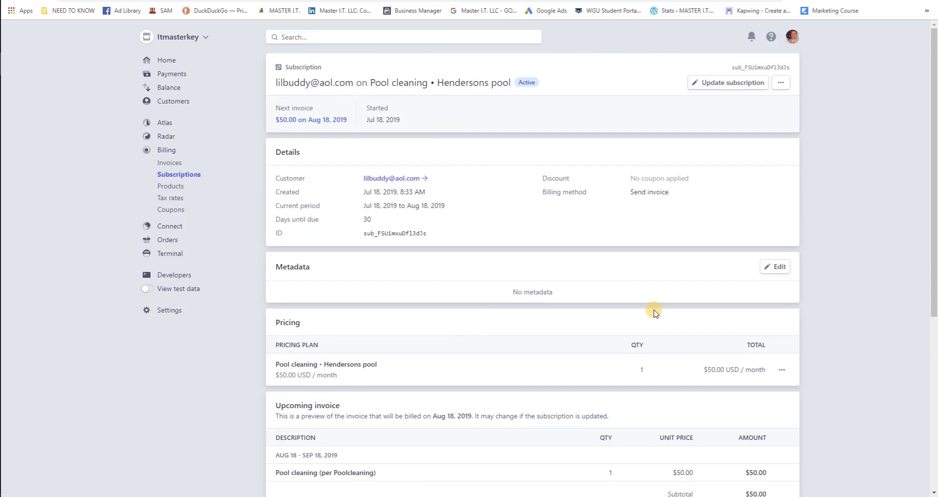
scroll(638, 291, "down", 6)
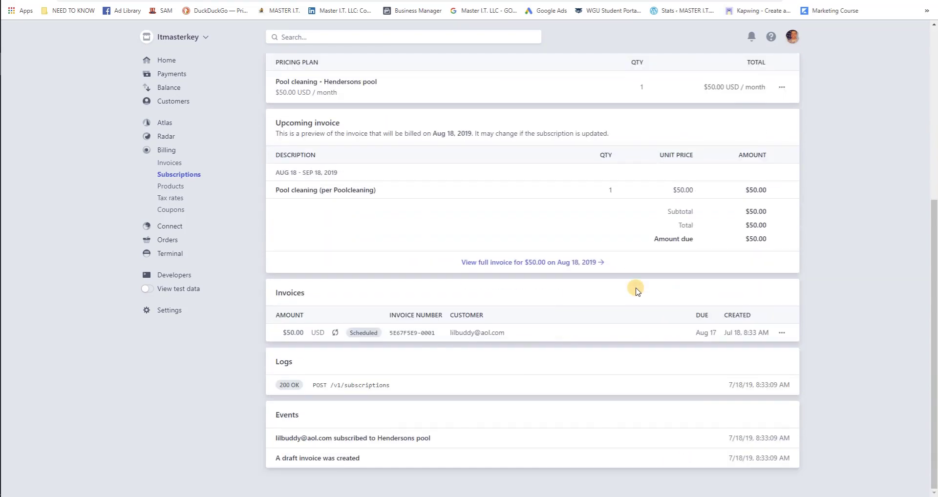